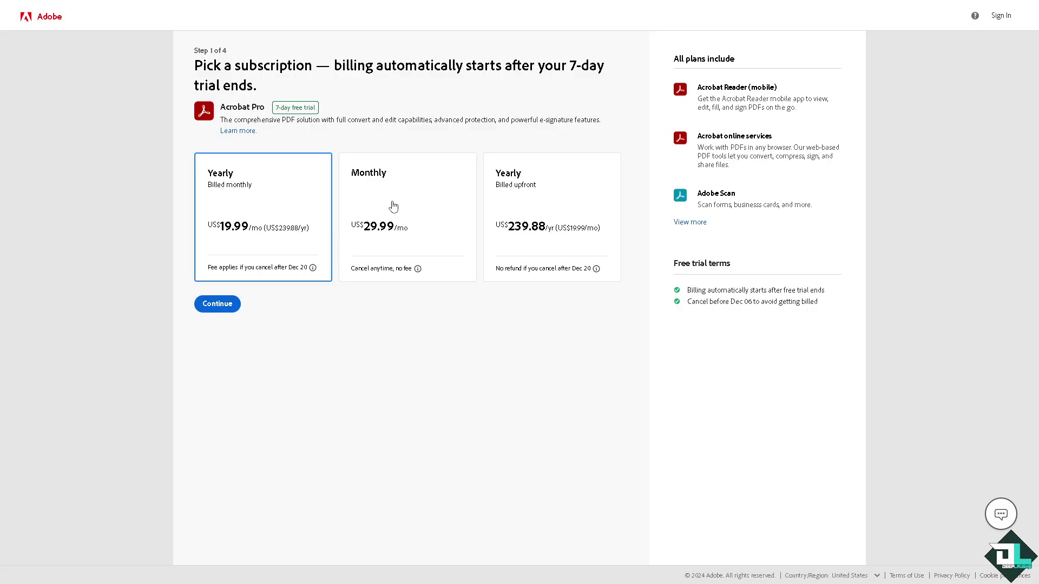
- Choose the monthly Acrobat Pro plan card and continue to the Acrobat edit tools
click(378, 237)
click(219, 302)
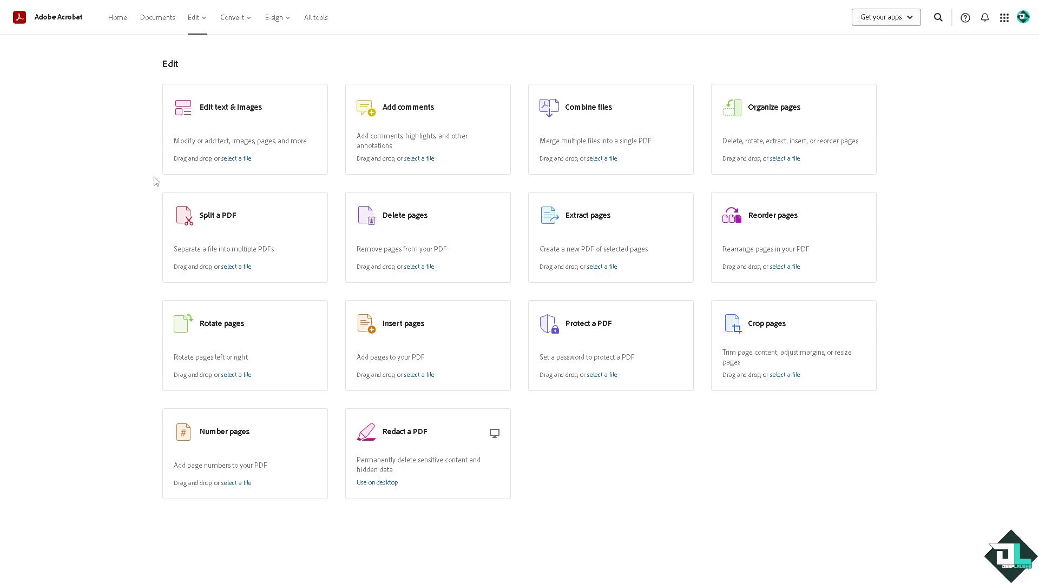
- Open the 'How to Duplicate Page' PDF in Organize pages and try dragging and right-clicking its only thumbnail
click(772, 118)
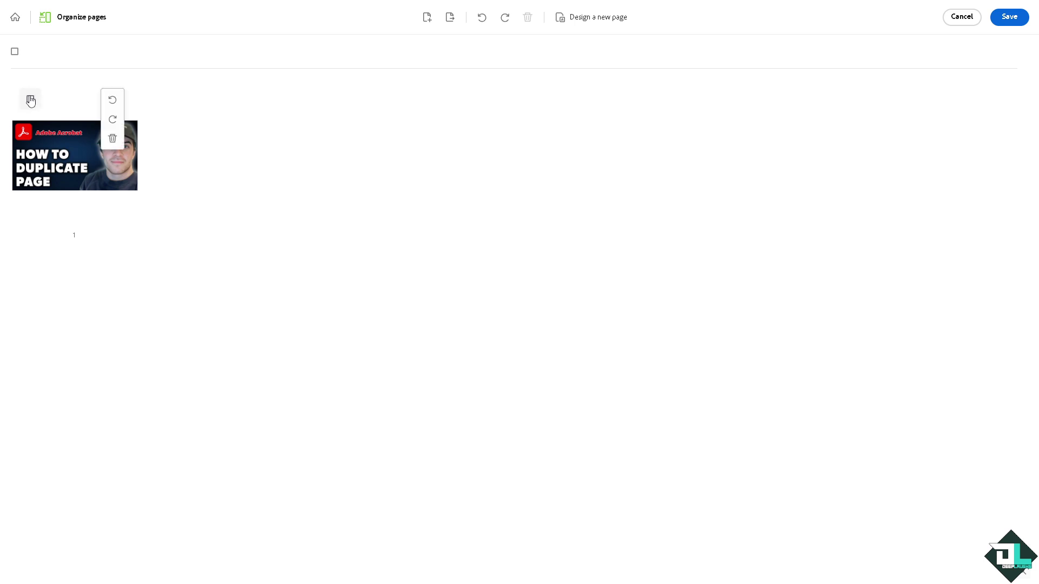
click(31, 99)
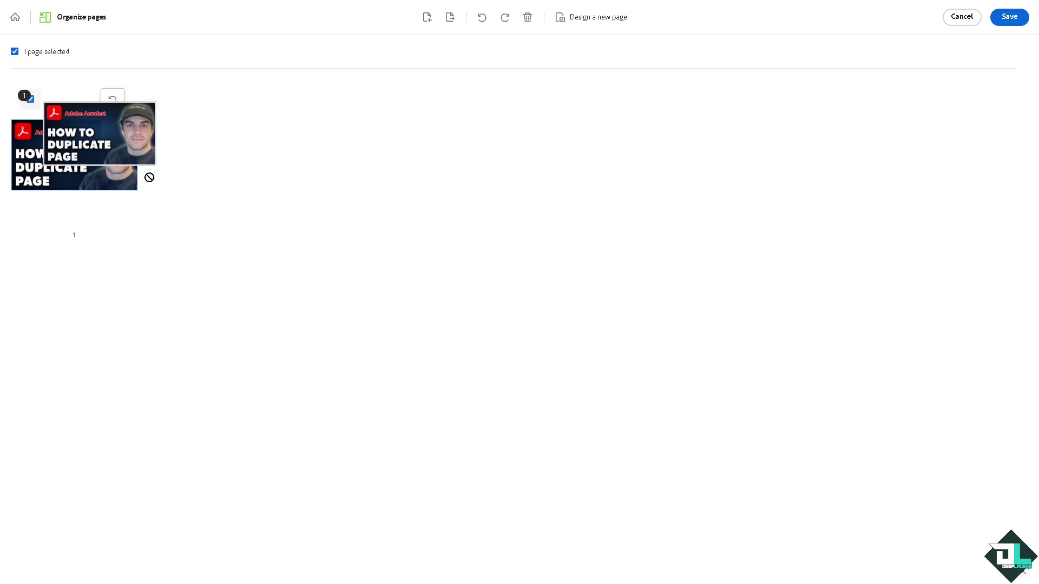
drag(104, 168, 309, 159)
right_click(121, 174)
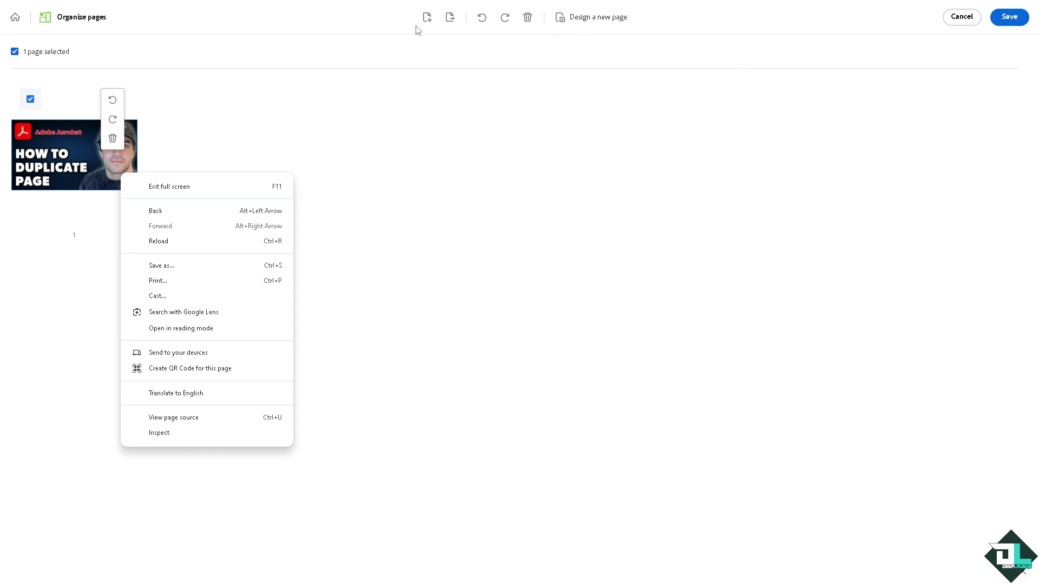
- Dismiss the menu, select all pages, then clear the page selection
click(411, 93)
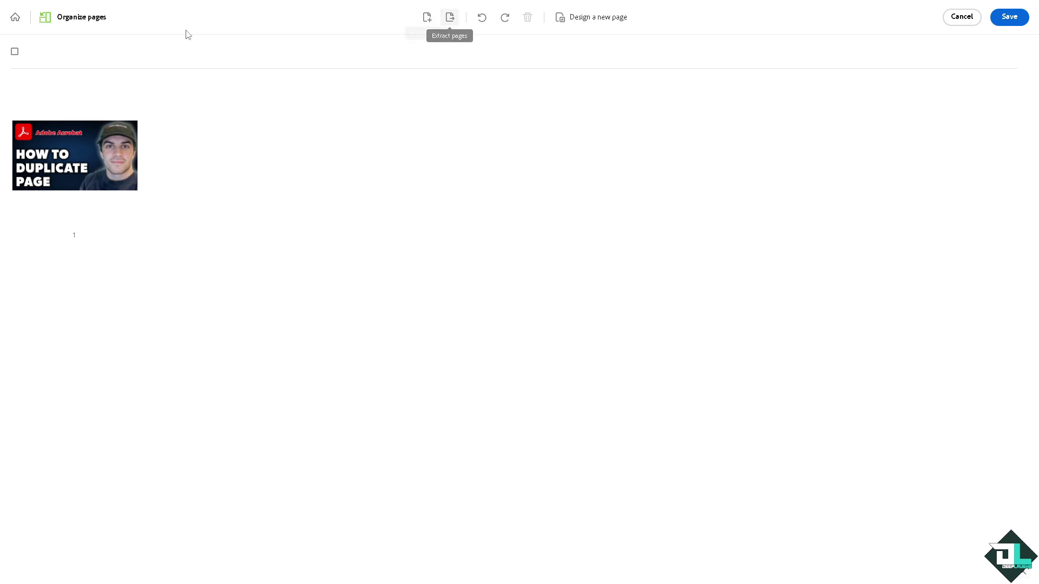
click(15, 51)
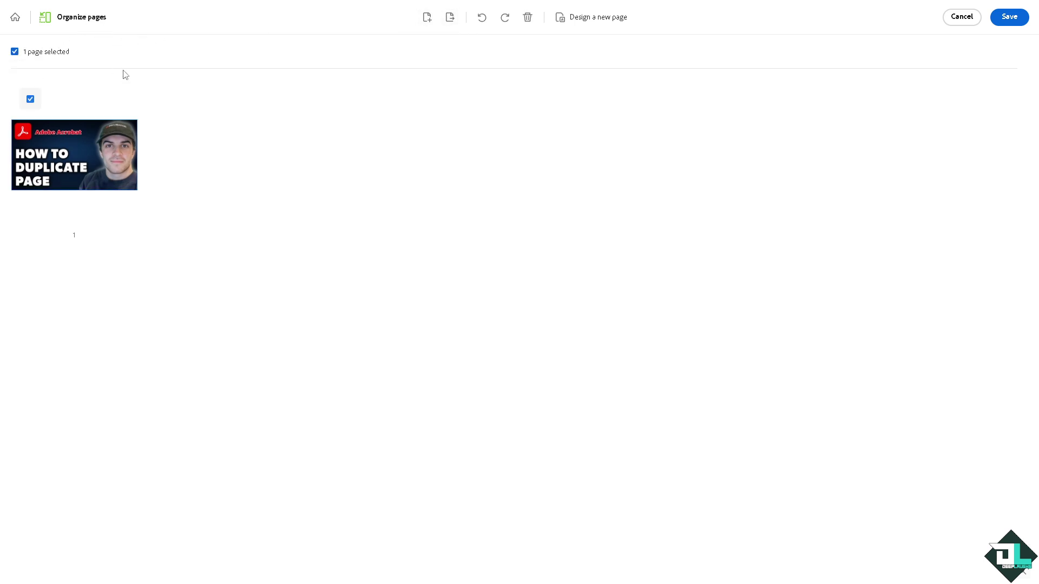
mouse_move(74, 154)
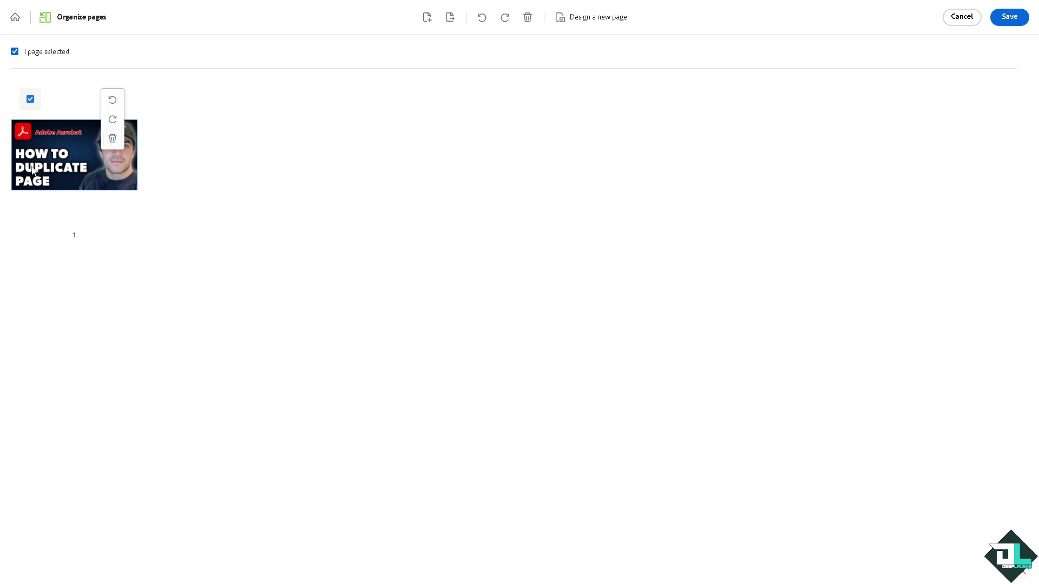
click(167, 264)
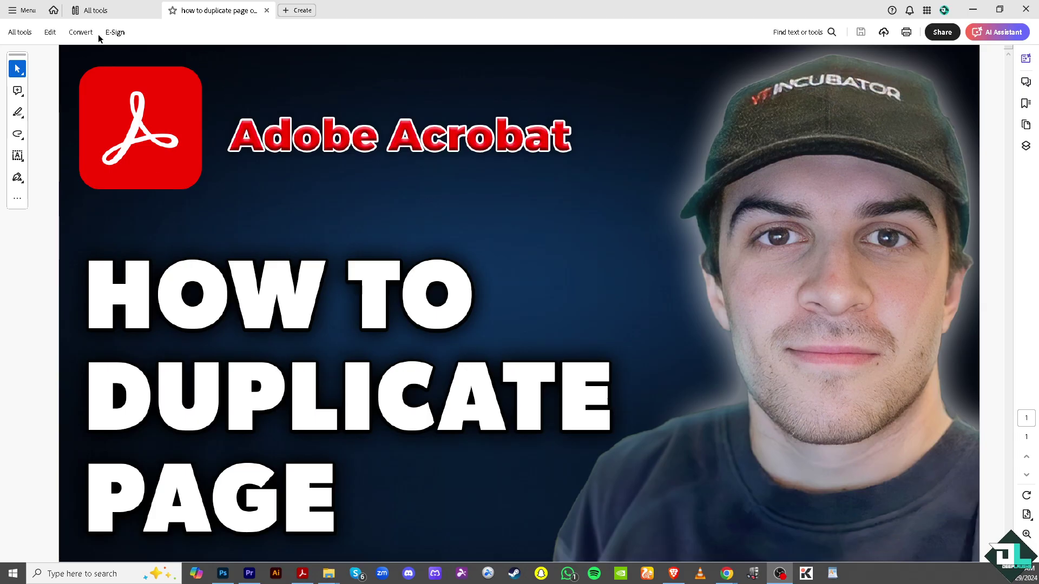
- Switch to the Organize pages tool from the All tools list
click(20, 31)
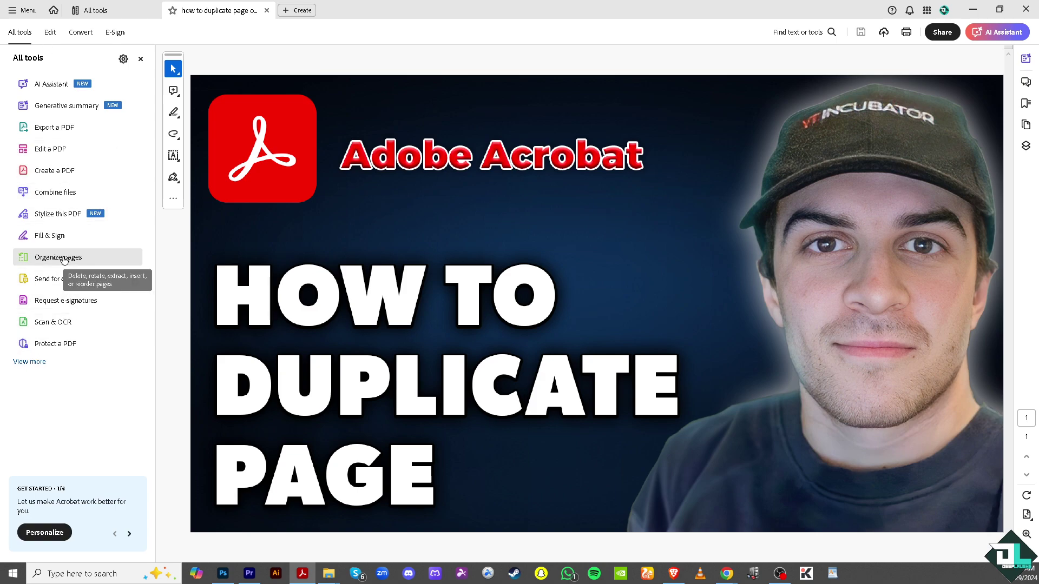
click(63, 258)
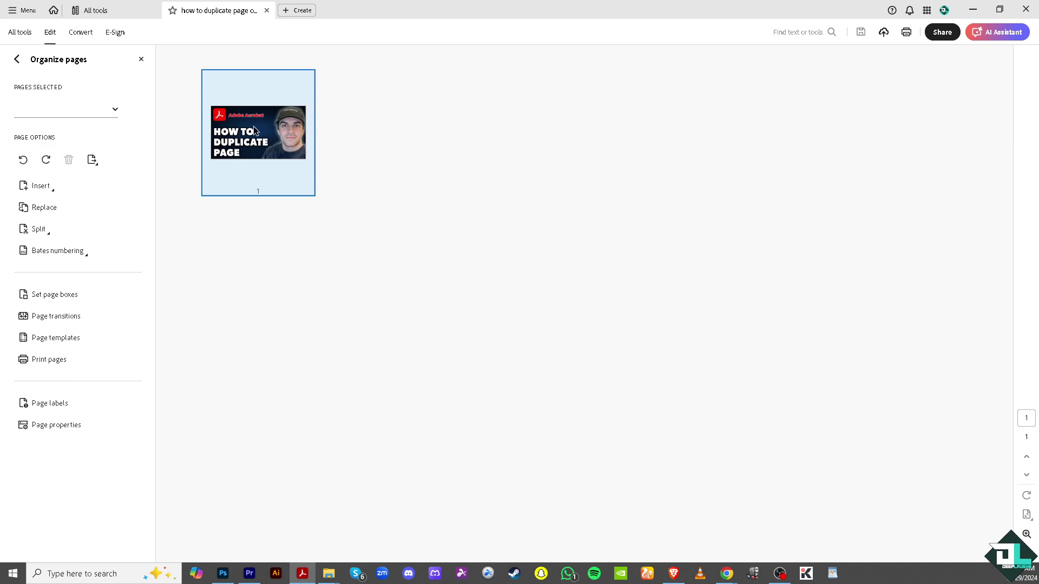
- Ctrl-drag page 1 to make page 2, then copy both pages to reach four identical pages
drag(254, 130, 417, 133)
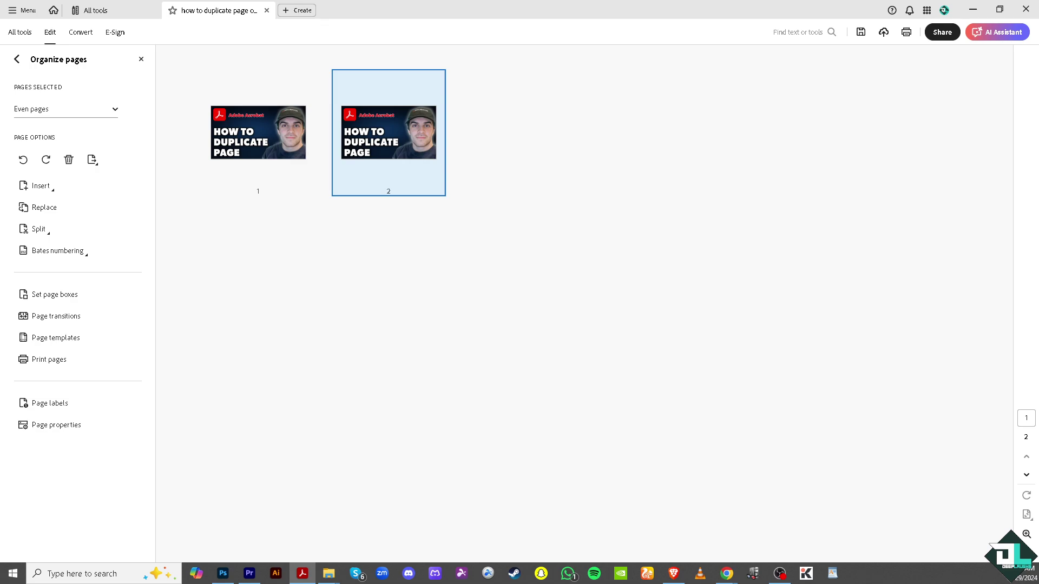
drag(532, 216, 225, 131)
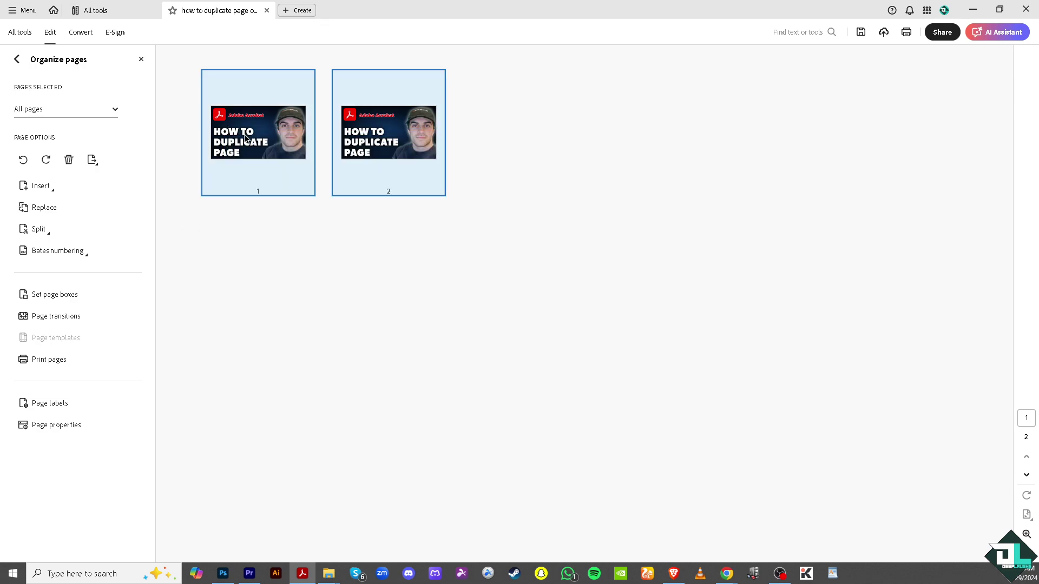
drag(257, 140, 563, 144)
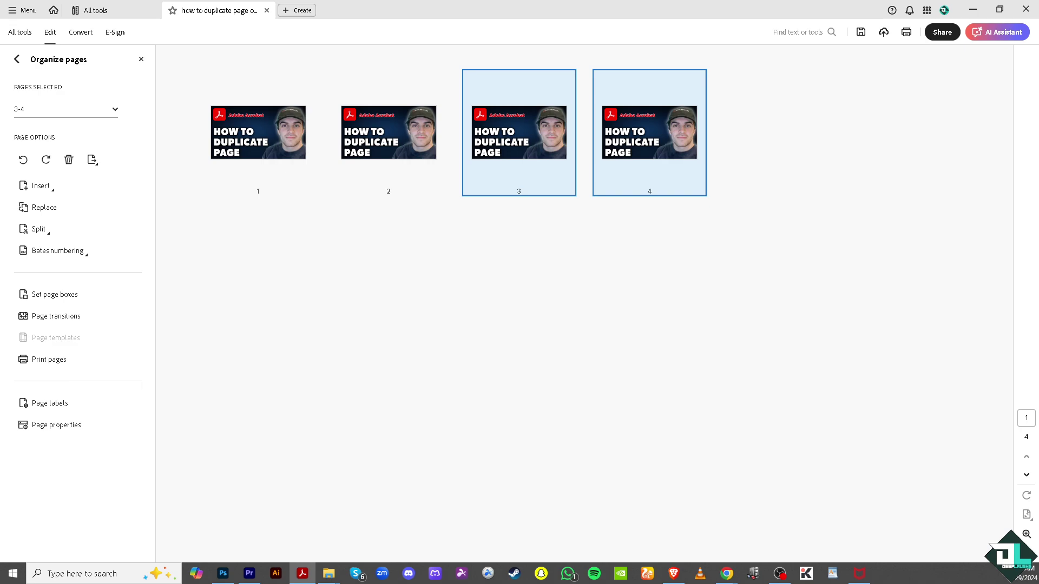
- Copy the four pages and then six pages by marquee-select and Ctrl-drag, growing the PDF to fourteen pages
click(344, 293)
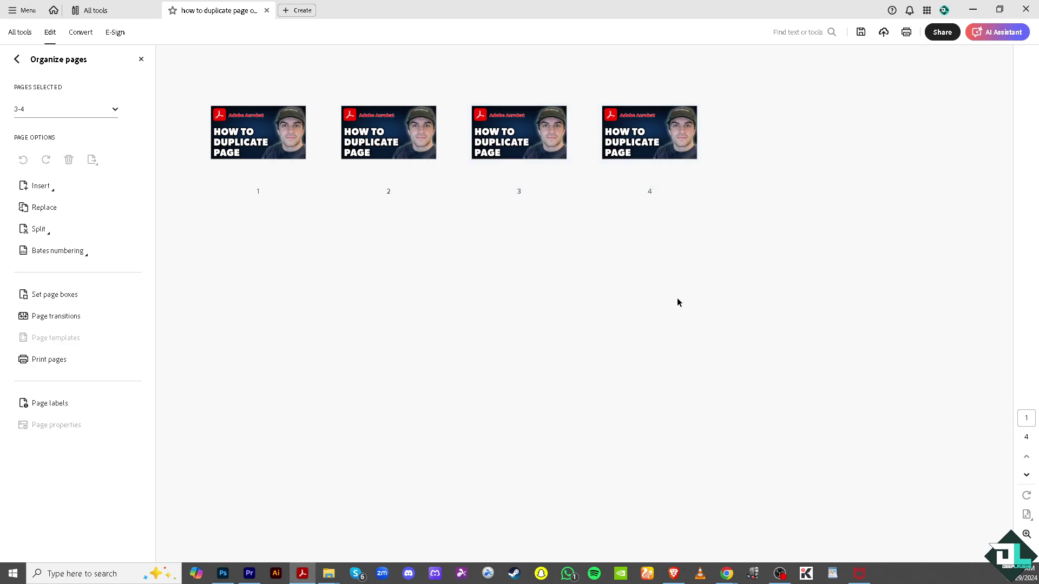
mouse_move(797, 237)
mouse_down()
mouse_move(262, 126)
mouse_move(412, 251)
mouse_move(412, 271)
mouse_up()
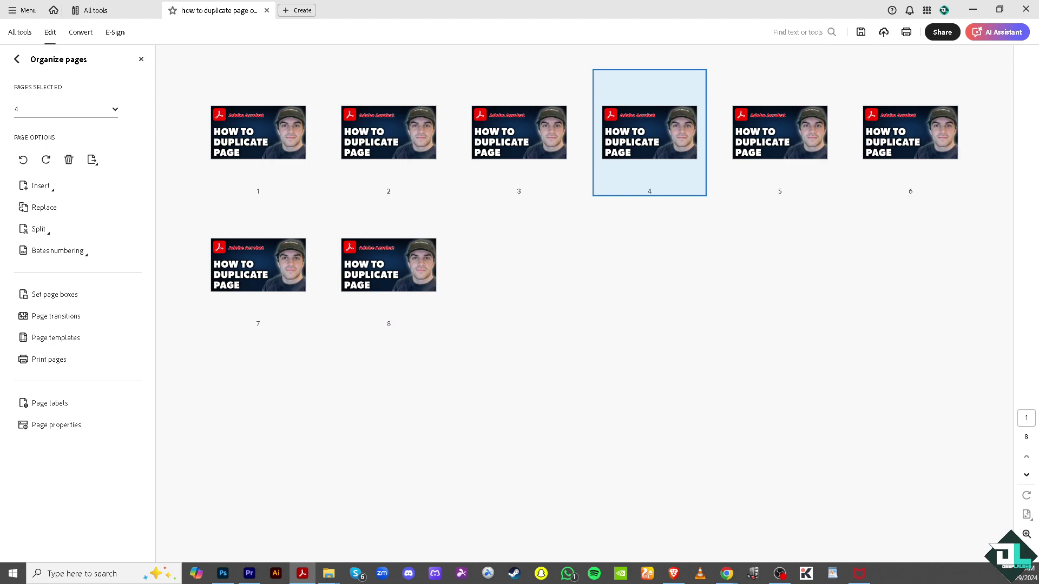
mouse_move(701, 320)
mouse_down()
mouse_move(219, 116)
mouse_move(563, 291)
mouse_up()
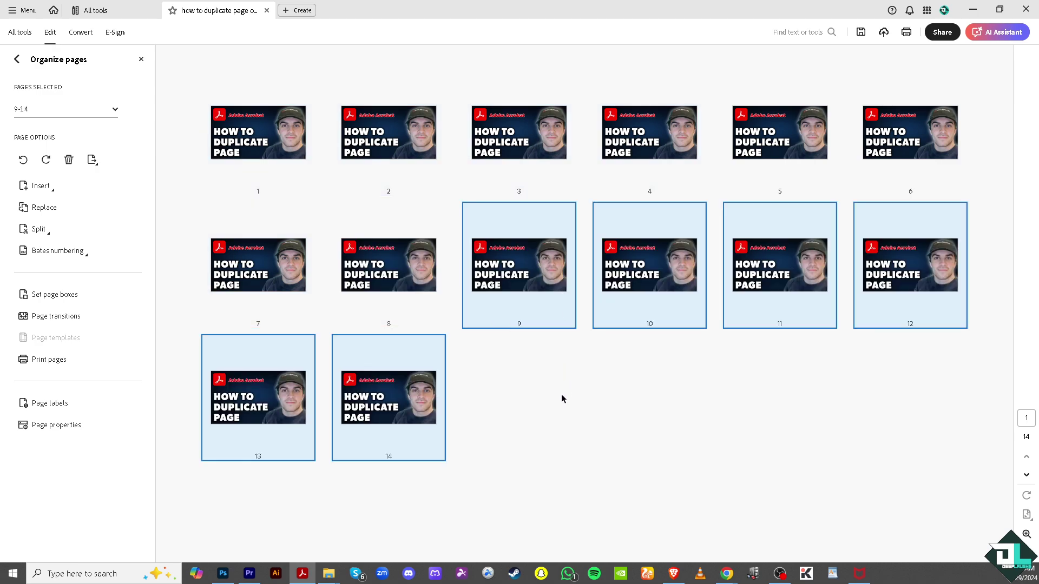
click(547, 410)
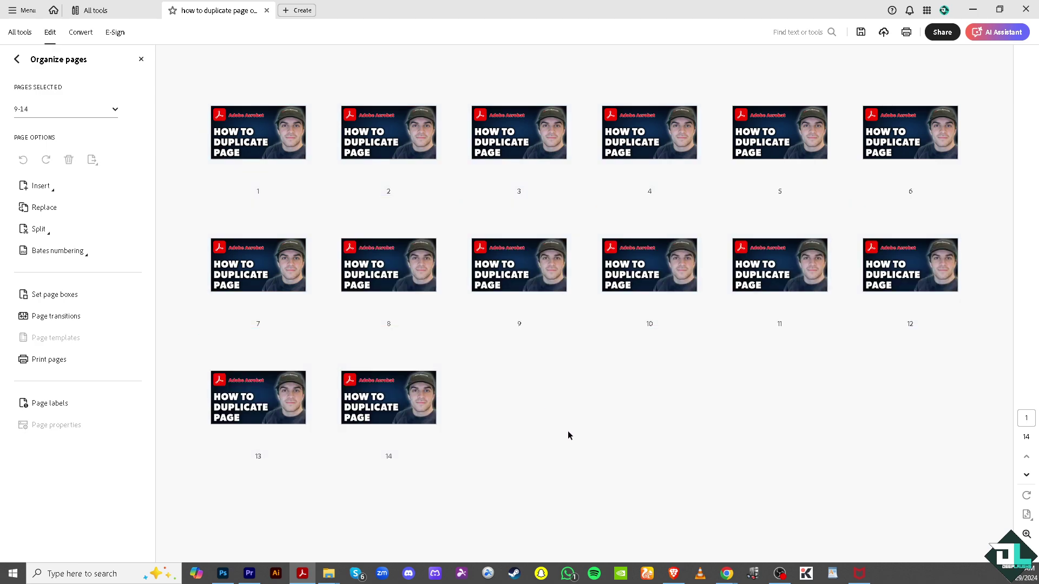
- Marquee-select eight thumbnails and Ctrl-drag them to the end, producing pages 15-22
mouse_move(567, 431)
mouse_down()
mouse_move(271, 140)
mouse_move(567, 375)
mouse_up()
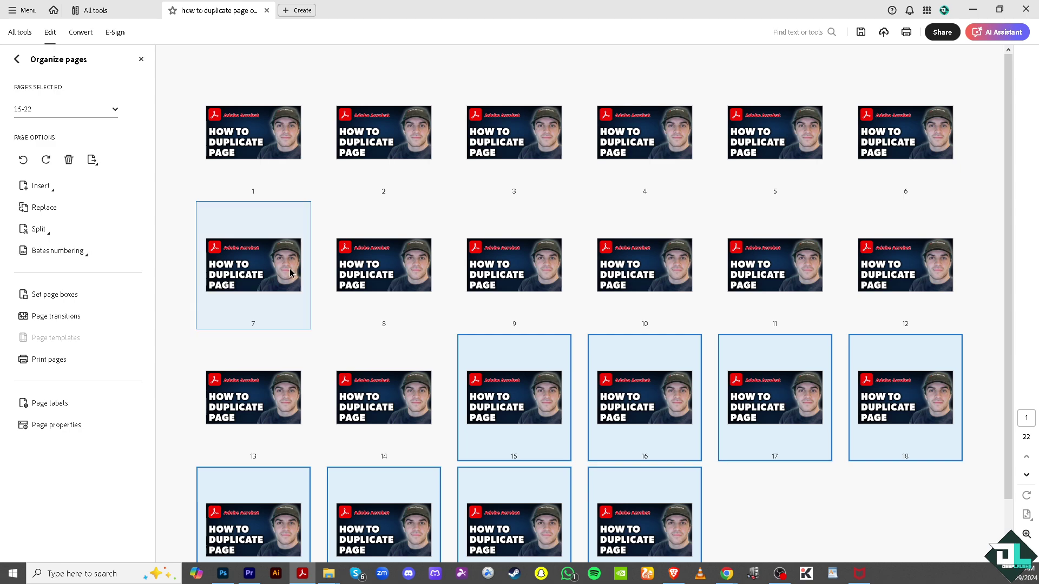
scroll(290, 273, down, 1)
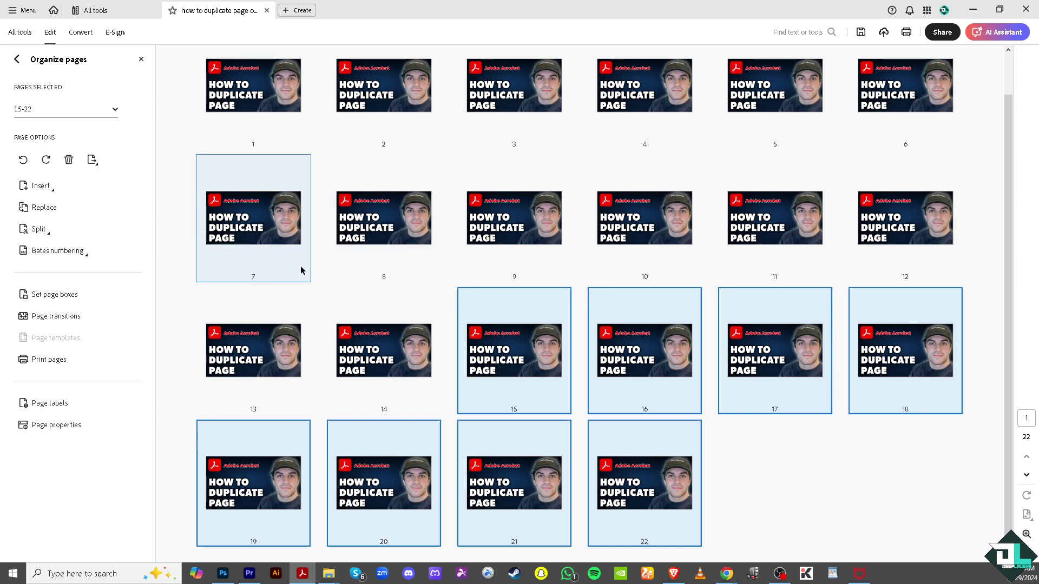
scroll(300, 270, up, 1)
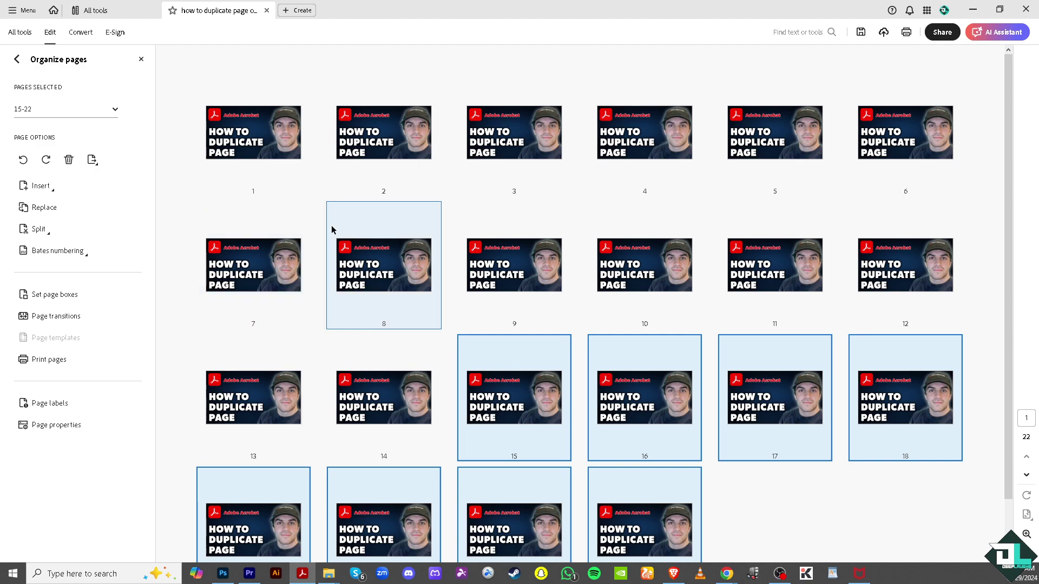